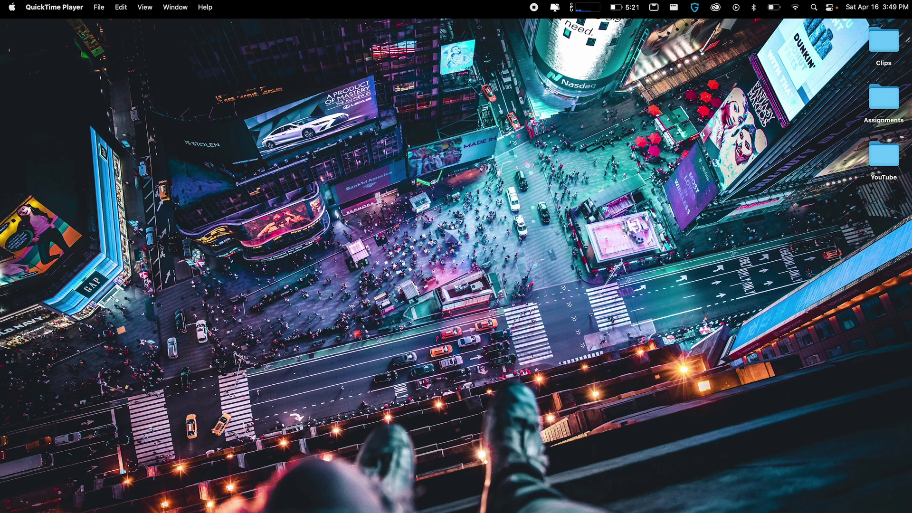
# Bring back the minimized Chrome window showing the Rectangle download page with Cmd+Tab
pyautogui.press('super+Tab')
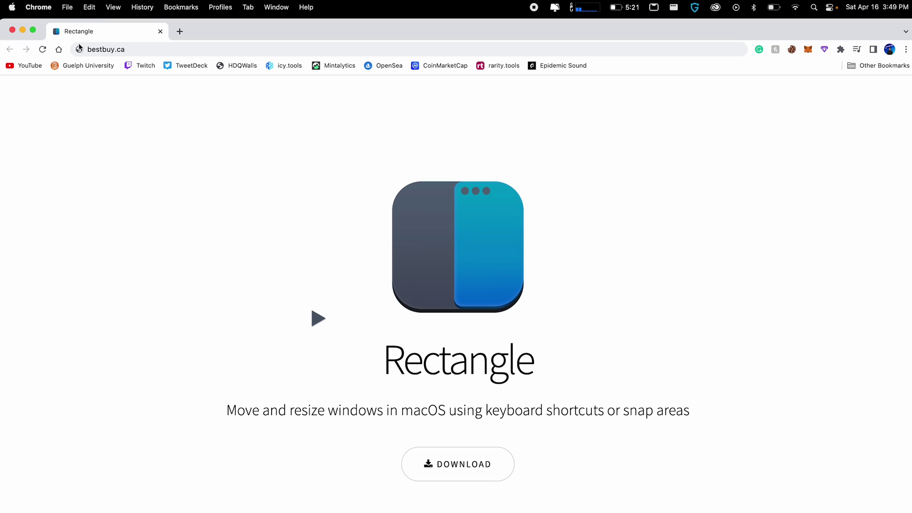
# Tile the Chrome window with the Rectangle page to the left half of the screen
pyautogui.moveTo(33, 30)
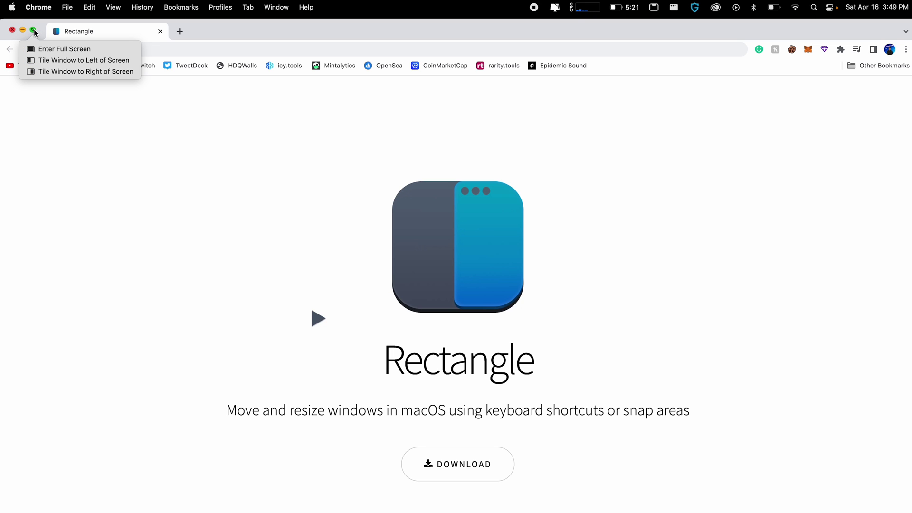
pyautogui.click(49, 61)
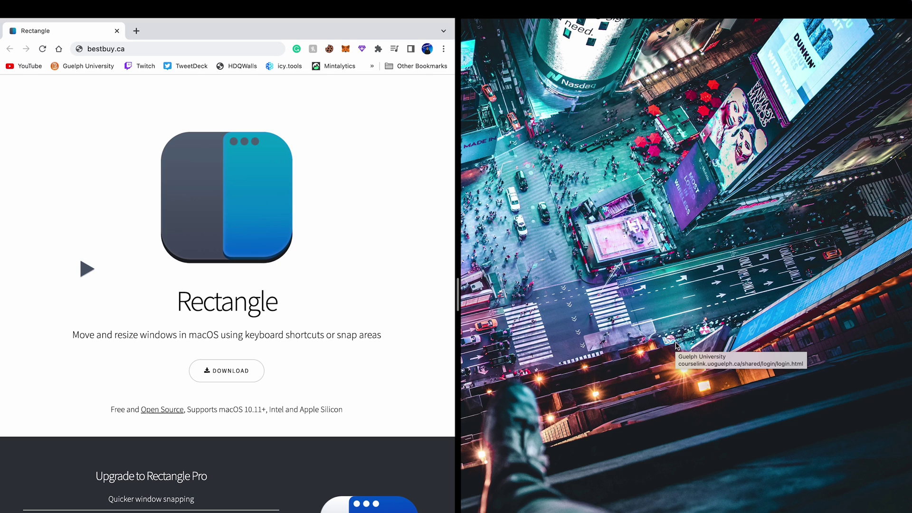
# Maximize the Rectangle page window, then open CoinMarketCap in a separate new Chrome window
pyautogui.hotkey('ctrl', 'alt', 'Return')
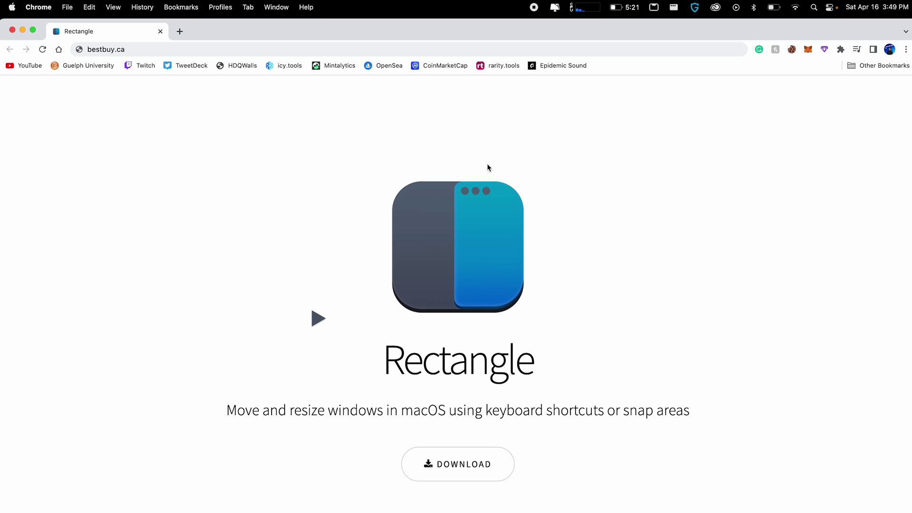
pyautogui.click(179, 31)
pyautogui.moveTo(204, 30); pyautogui.dragTo(295, 106)
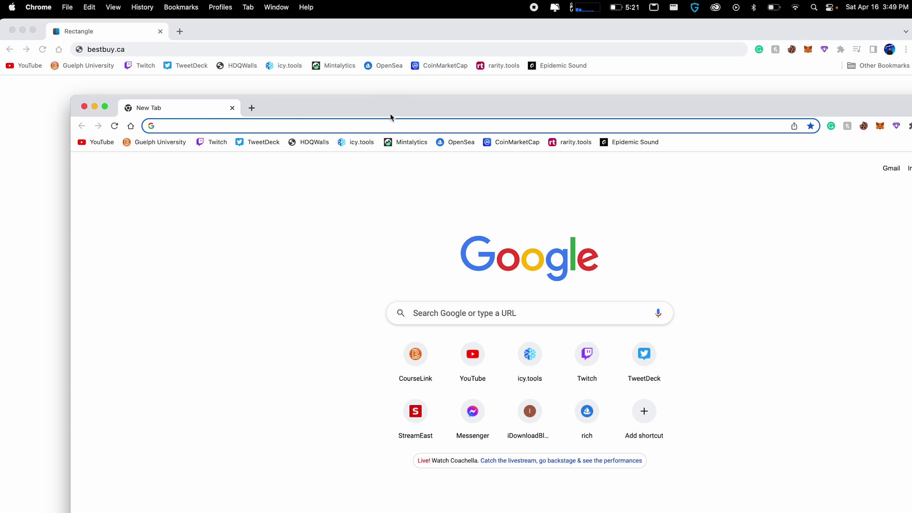
pyautogui.click(512, 142)
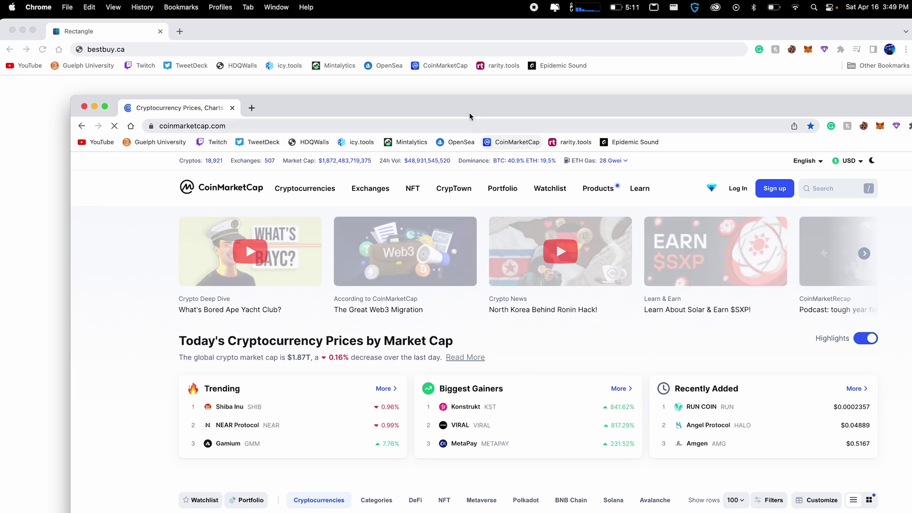
pyautogui.moveTo(461, 107); pyautogui.dragTo(461, 85)
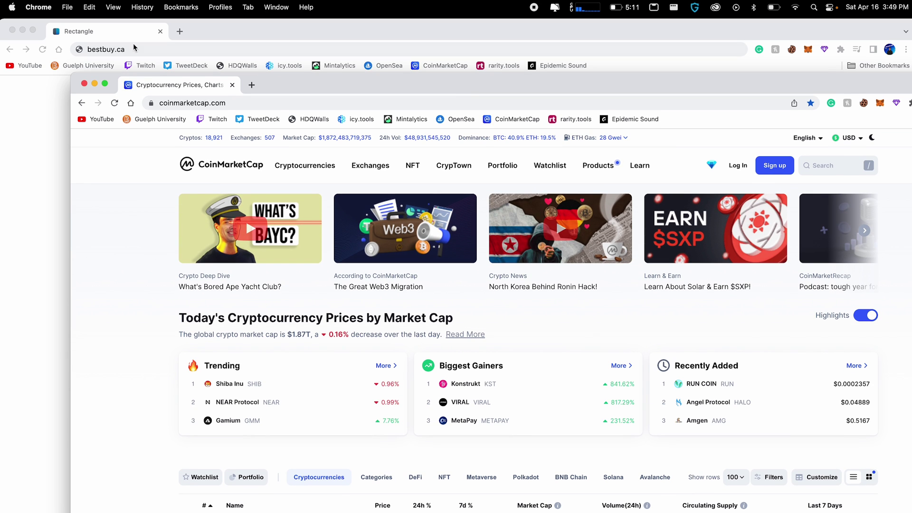
# Snap CoinMarketCap right and the Rectangle page left, then make the Rectangle window full screen
pyautogui.click(45, 123)
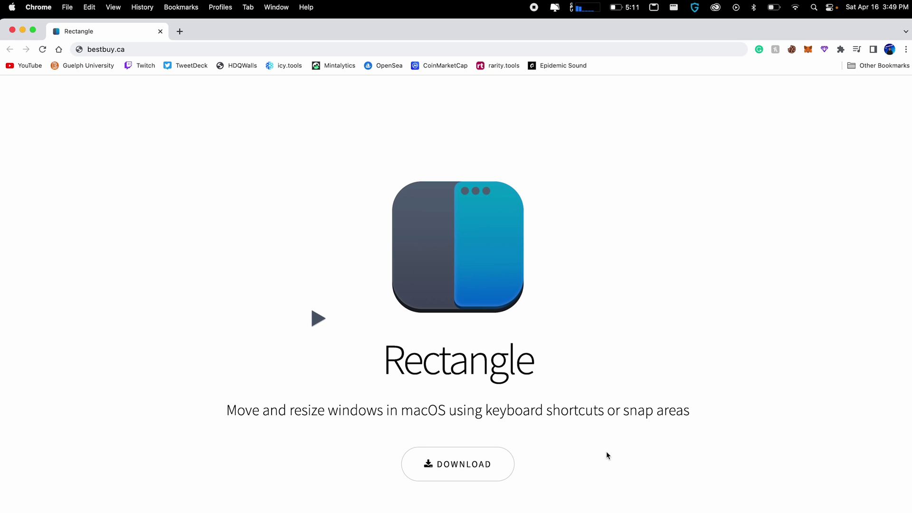
pyautogui.press('super+grave')
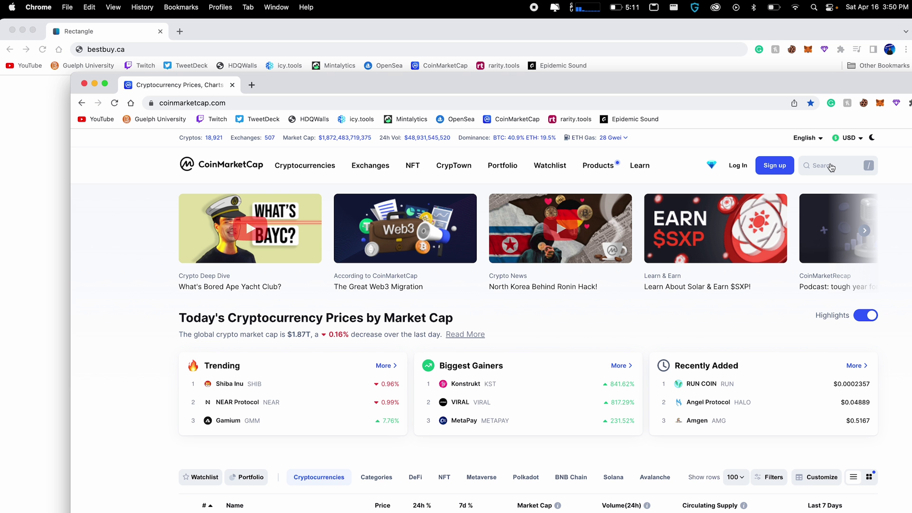
pyautogui.hotkey('ctrl', 'alt', 'Right')
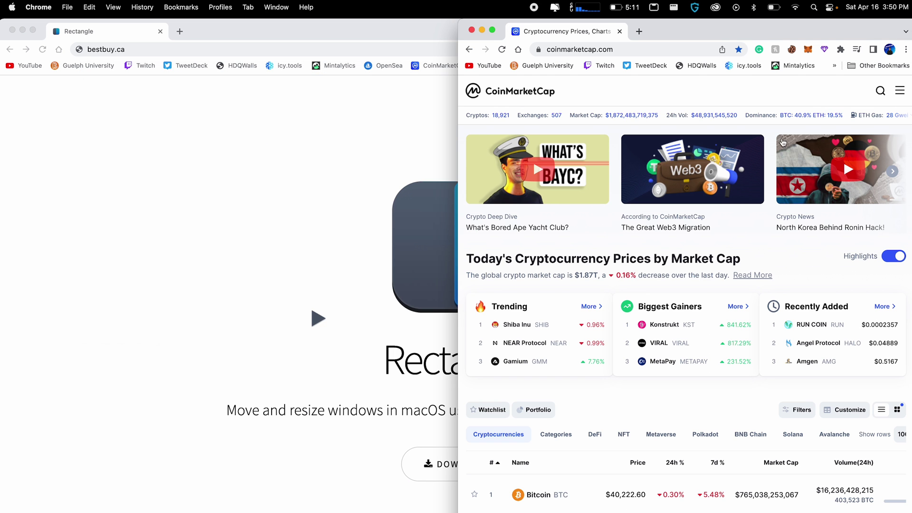
pyautogui.click(206, 139)
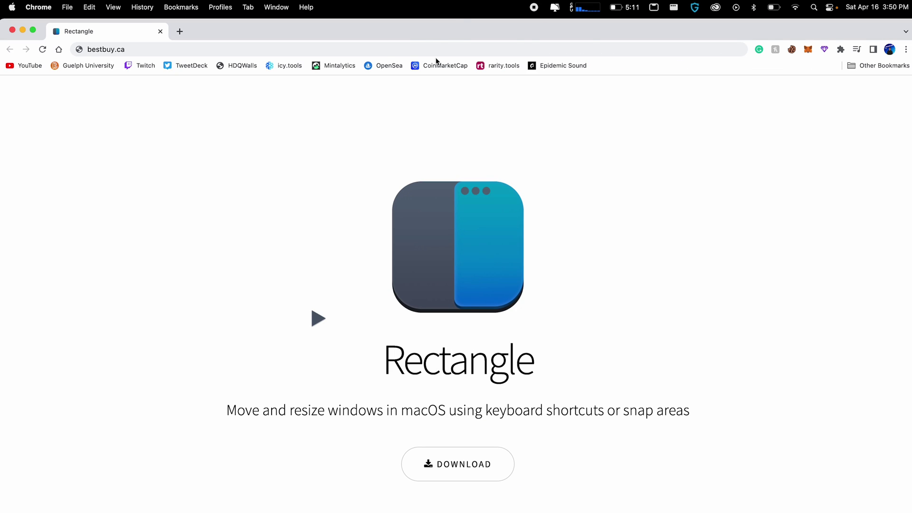
pyautogui.hotkey('ctrl', 'alt', 'Left')
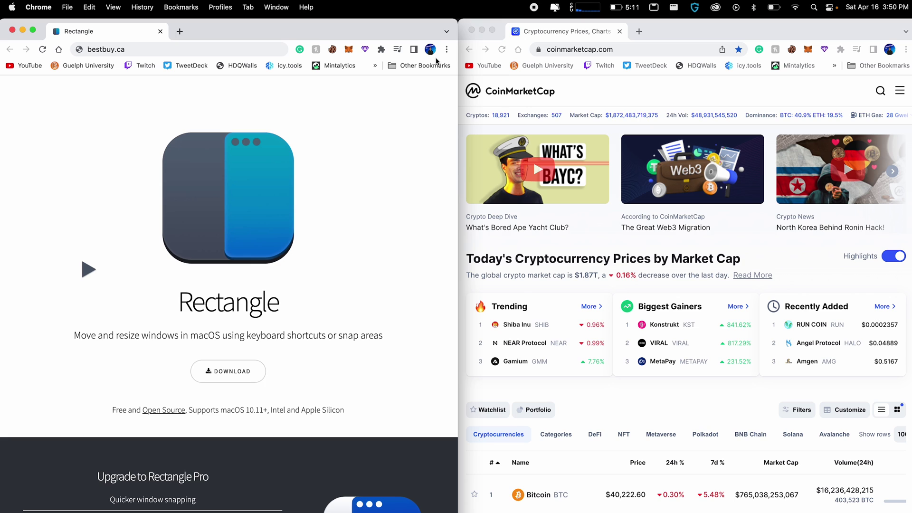
pyautogui.doubleClick(380, 30)
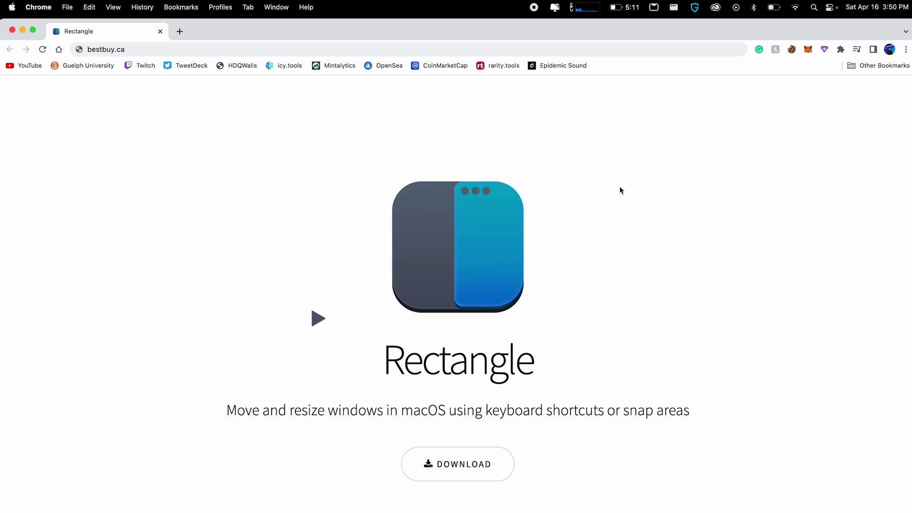
pyautogui.click(675, 8)
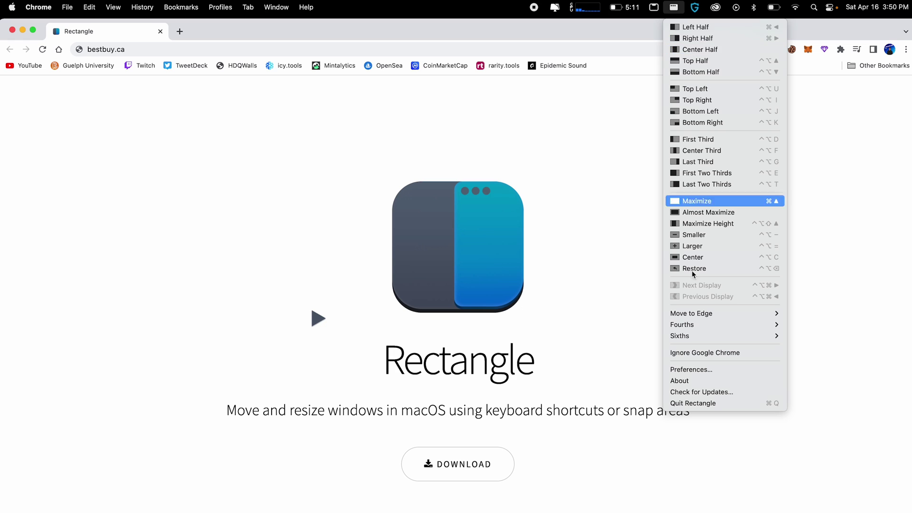
pyautogui.click(719, 369)
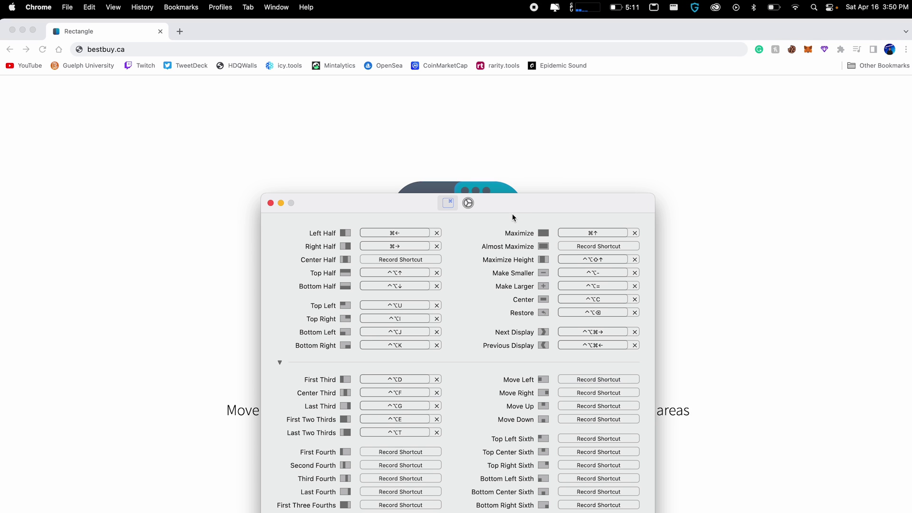
pyautogui.moveTo(522, 199); pyautogui.dragTo(557, 110)
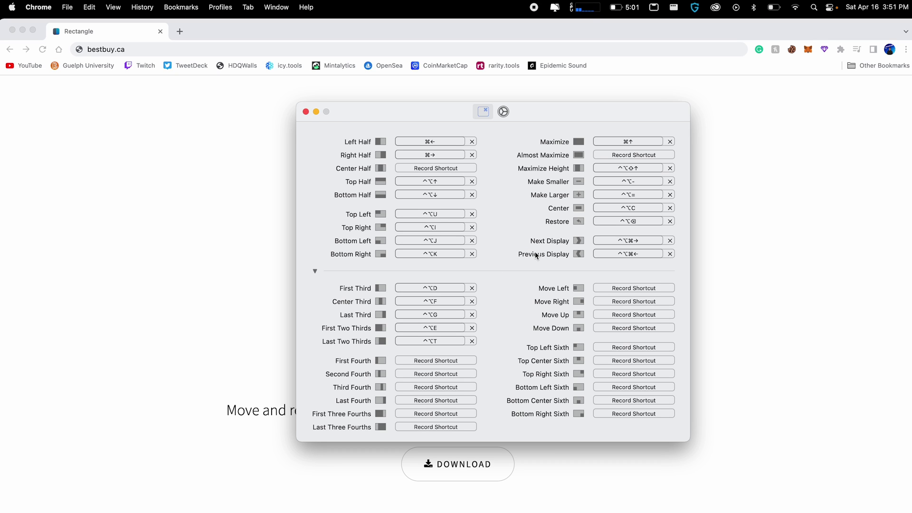
pyautogui.click(40, 27)
pyautogui.moveTo(32, 31)
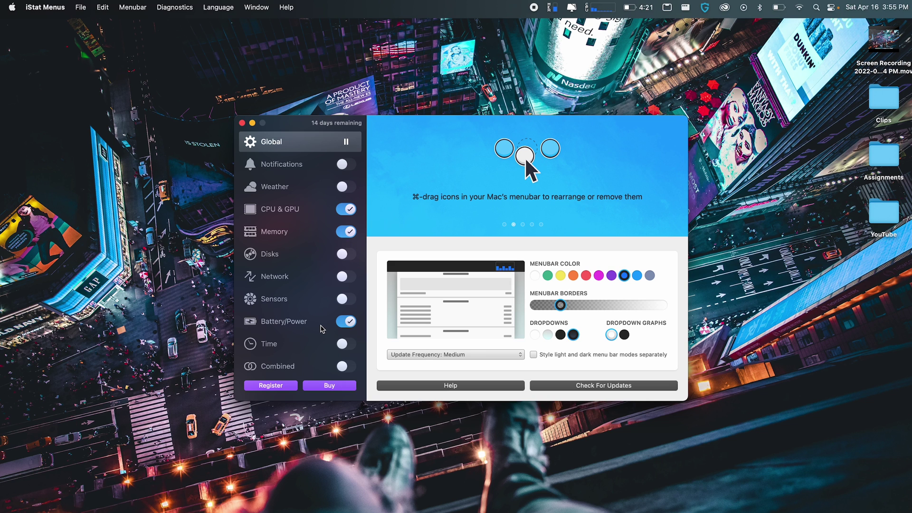
# Check the iStat Menus Memory, CPU and Battery dropdowns in the menu bar
pyautogui.click(553, 7)
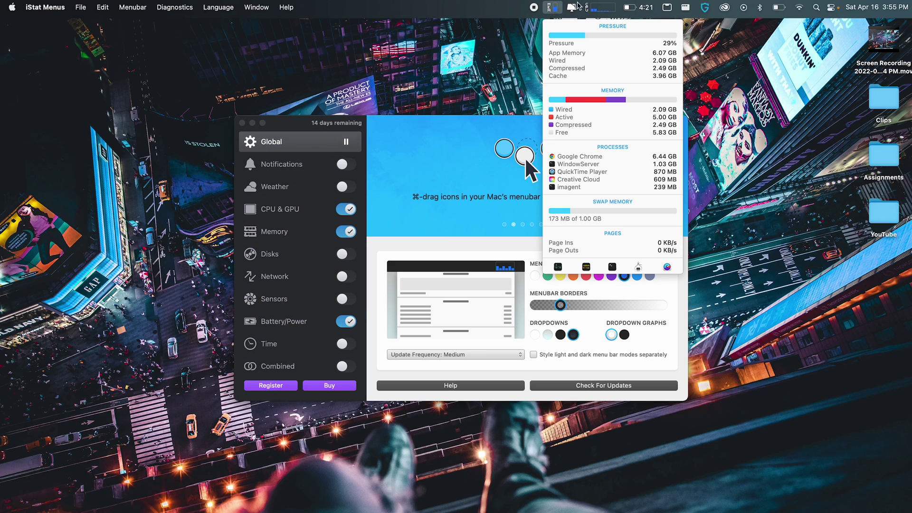
pyautogui.moveTo(596, 8)
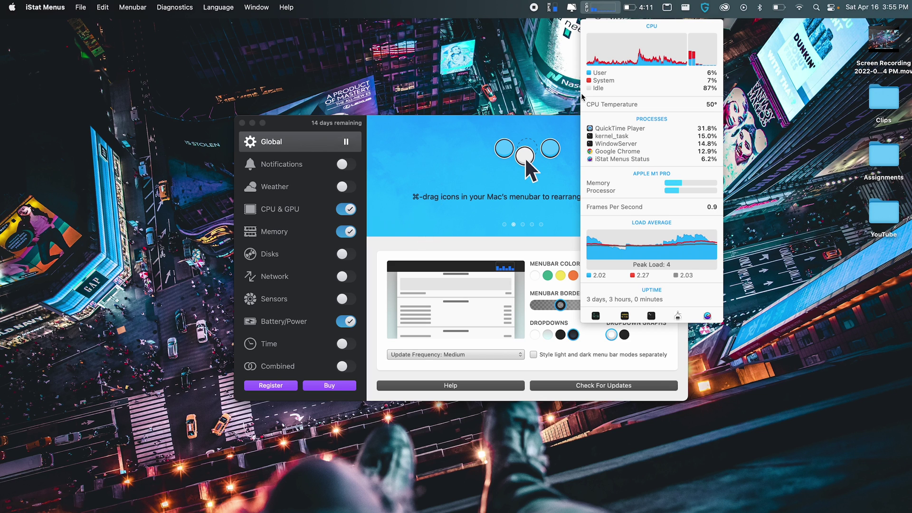
pyautogui.click(656, 6)
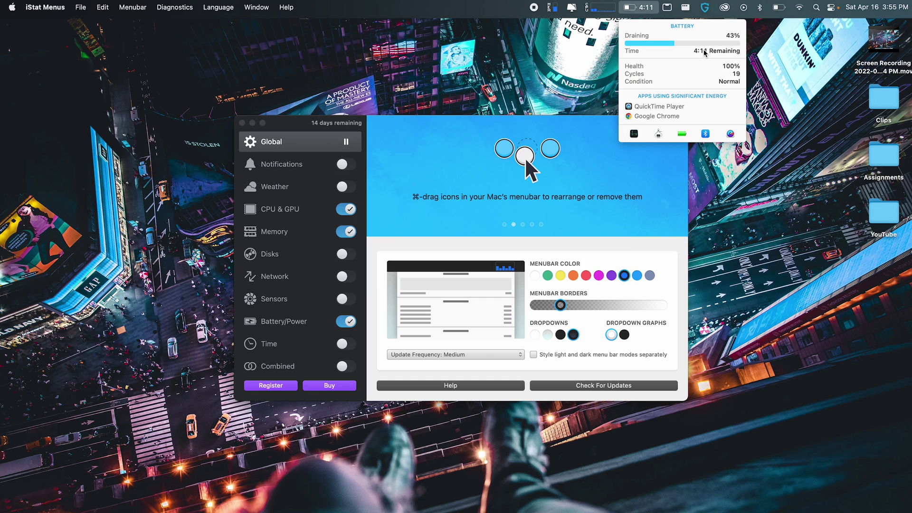
pyautogui.moveTo(672, 46)
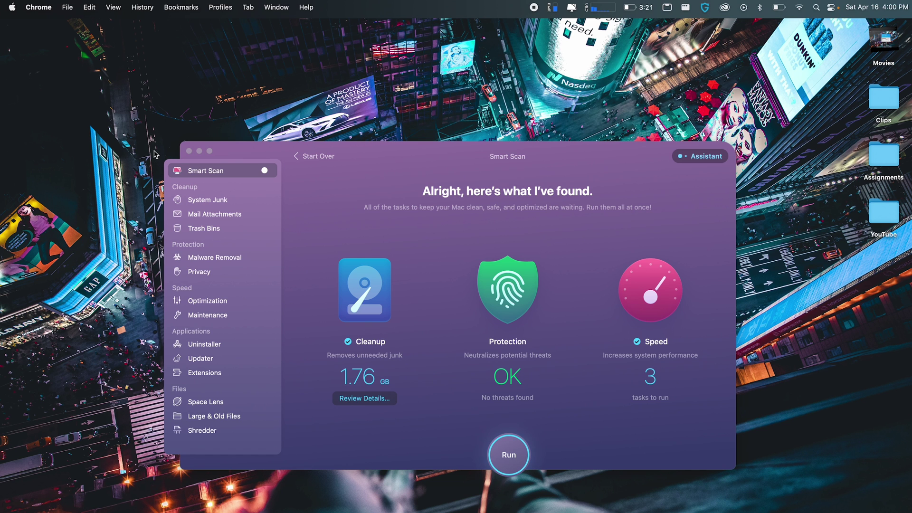
# Glance at the cleanmymac.com browser space, then open CleanMyMac X's Large & Old Files page
pyautogui.hotkey('ctrl', 'Right')
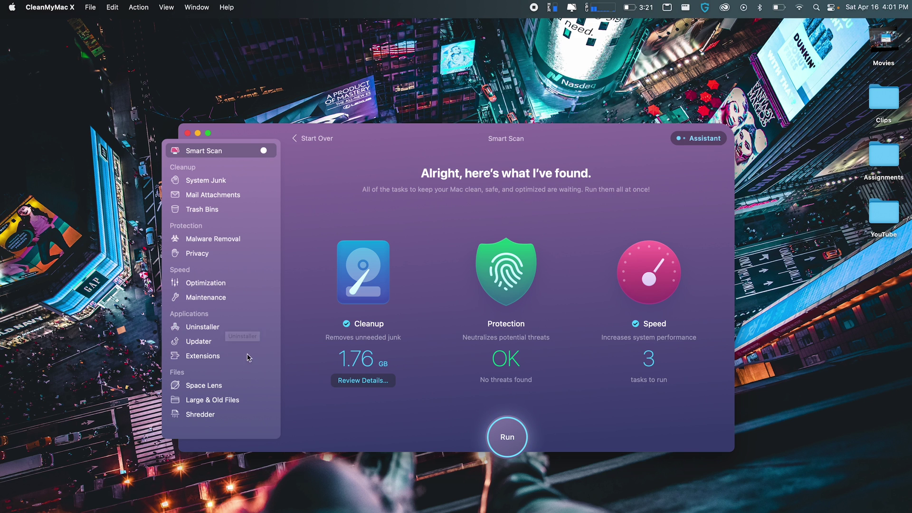
pyautogui.click(212, 399)
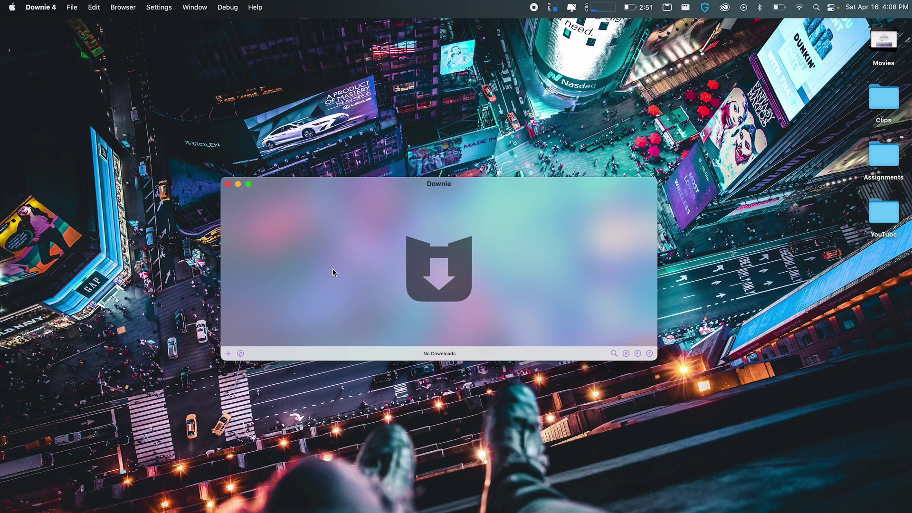
# Paste the Crypto.com withdrawal video link into Downie and download it with English (auto-generated) subtitles
pyautogui.press('super+v')
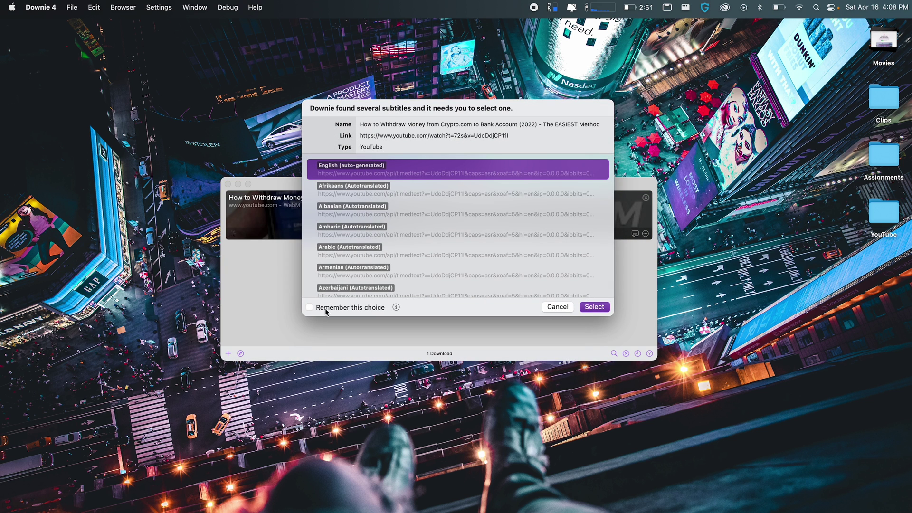
pyautogui.click(593, 307)
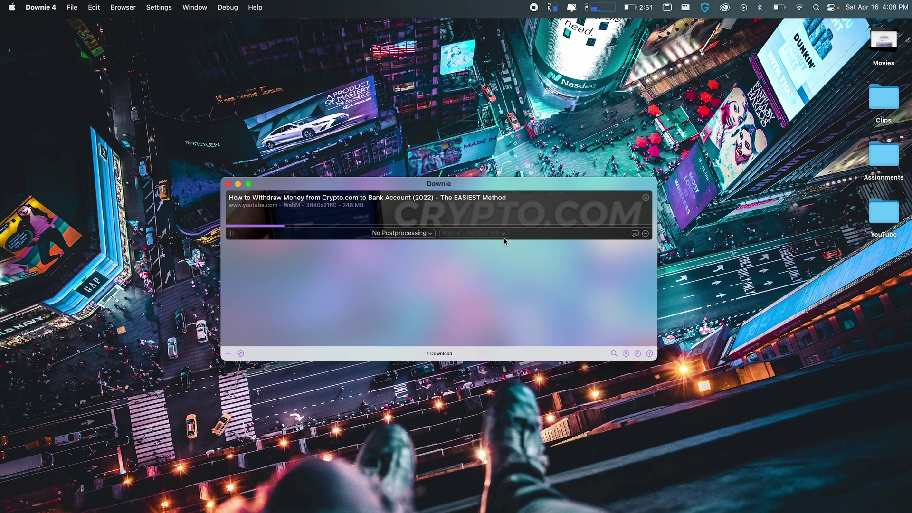
pyautogui.moveTo(410, 238)
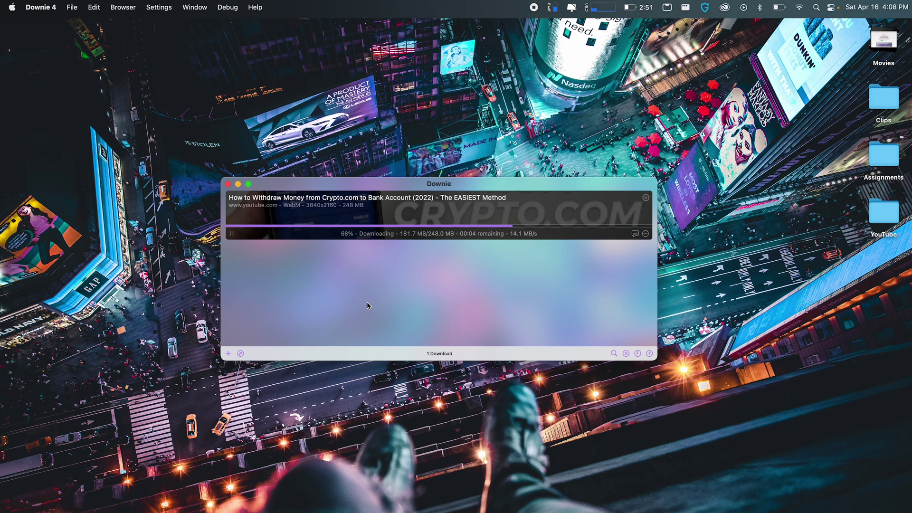
# Load the YouTube video URL in Downie's built-in browser and list the page's downloadable images
pyautogui.press('super+b')
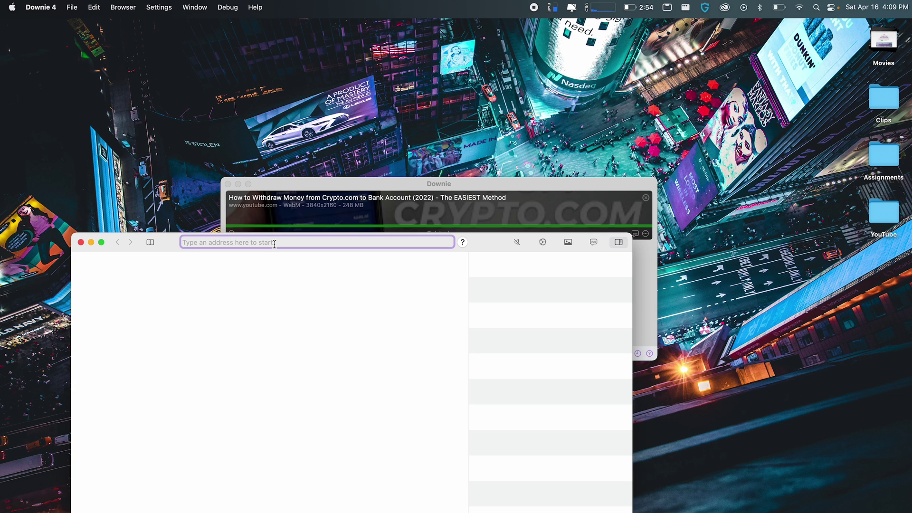
pyautogui.write('https://www.youtube.com/watch?v=UdoDdjCP11I&t=72s')
pyautogui.press('Return')
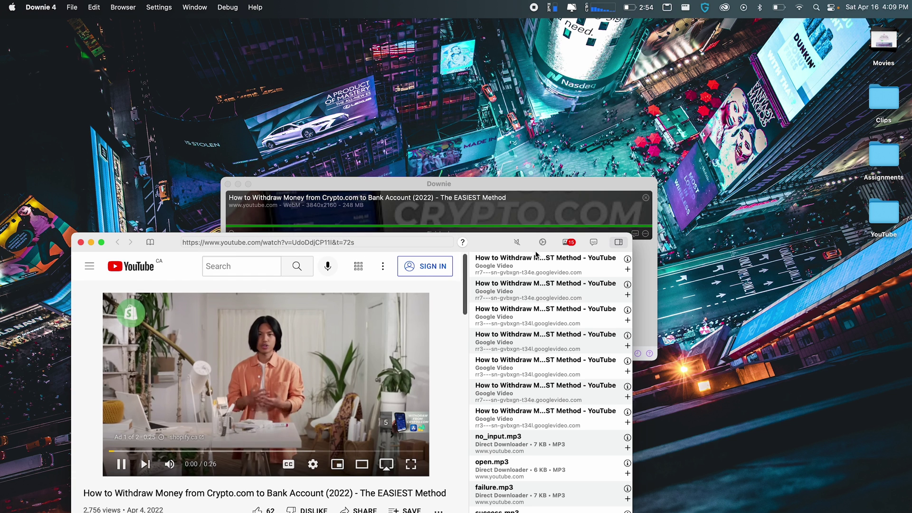
pyautogui.click(562, 244)
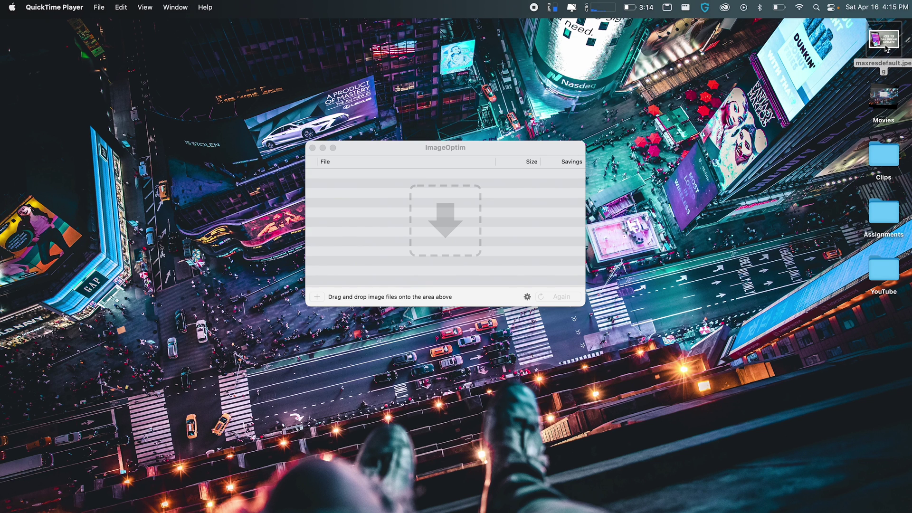
# Drop maxresdefault.jpeg from the desktop onto ImageOptim to optimise it, then nudge the window left
pyautogui.moveTo(884, 45); pyautogui.dragTo(543, 196)
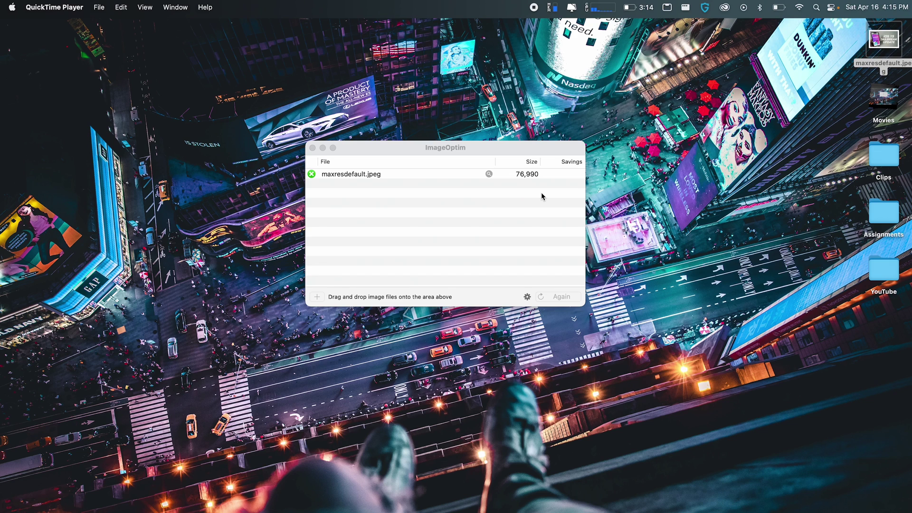
pyautogui.click(482, 150)
pyautogui.moveTo(482, 152); pyautogui.dragTo(453, 152)
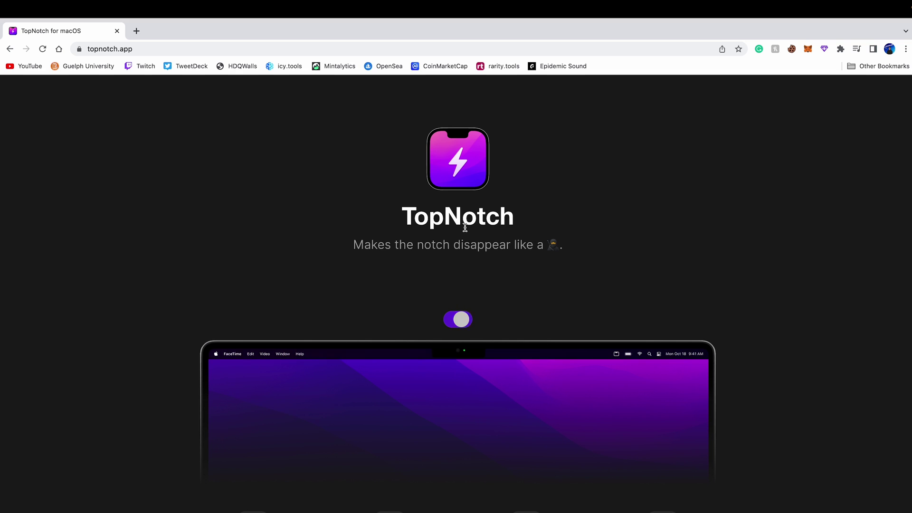
# Leave the full-screen topnotch.app page and return to the desktop space
pyautogui.hotkey('ctrl', 'Left')
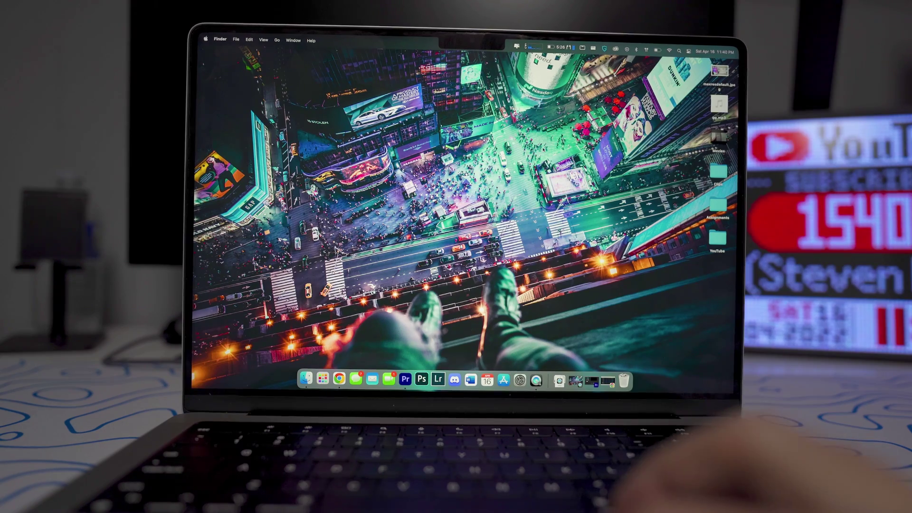
# Switch TopNotch on from its menu-bar panel to black out the menu bar, then dismiss the panel
pyautogui.click(583, 49)
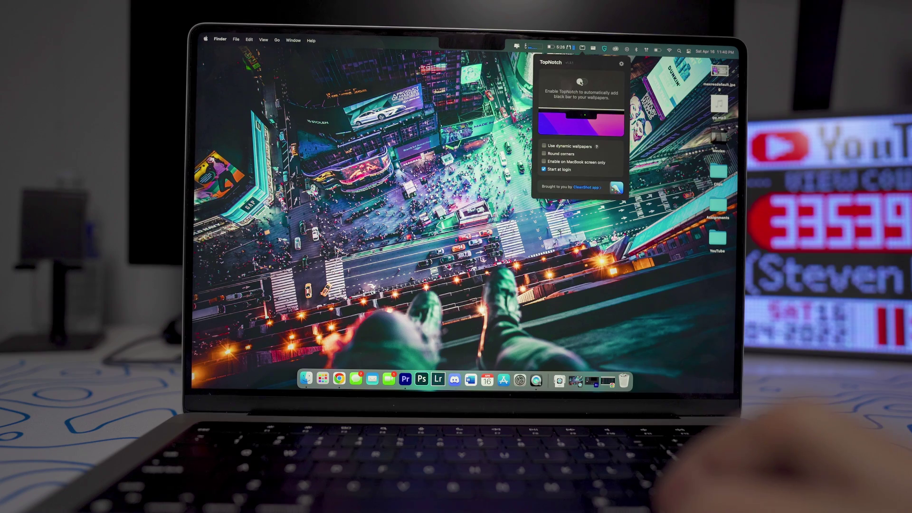
pyautogui.click(511, 83)
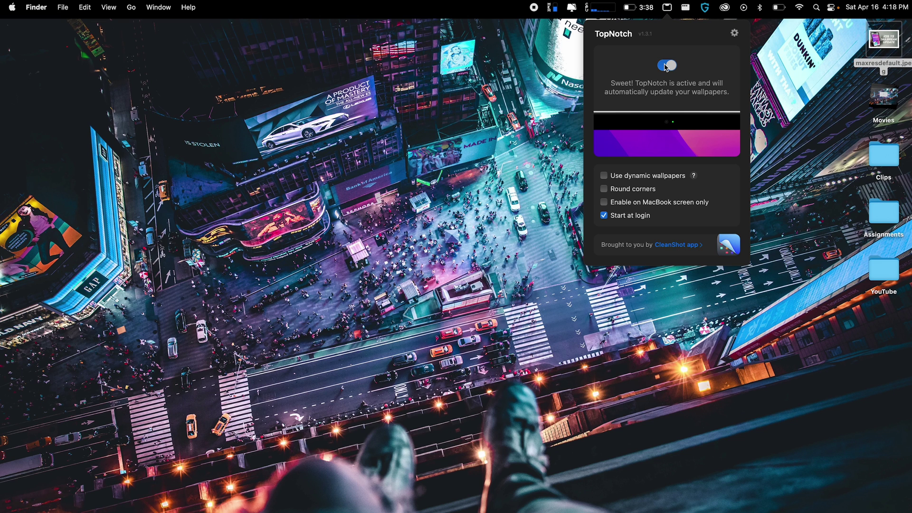
pyautogui.click(522, 123)
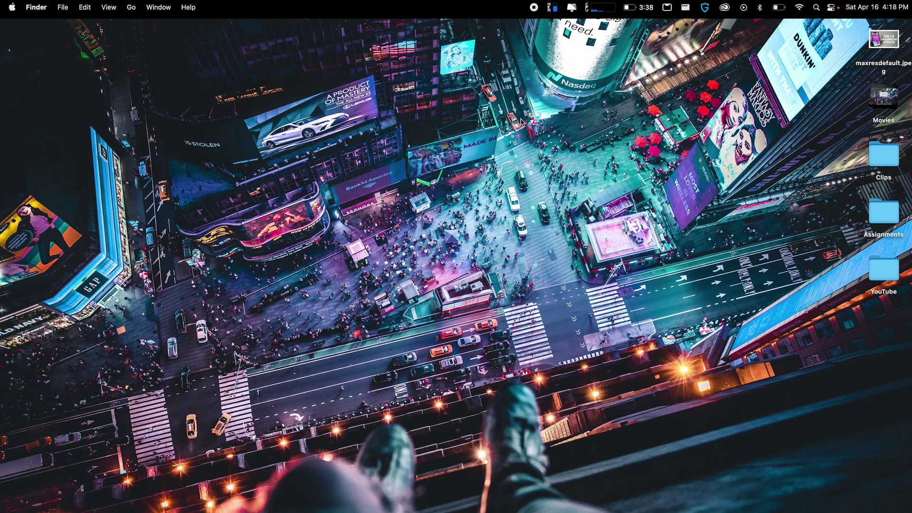